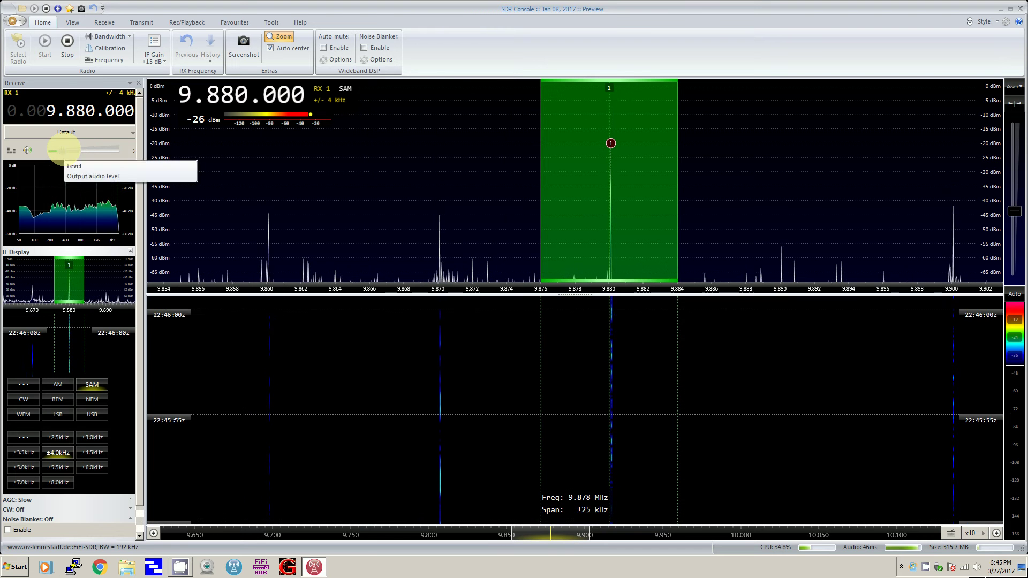
Raise the volume, tune to the 9.870 MHz station, and settle the volume near 5
left_click(66, 131)
left_click_drag(86, 149, 101, 149)
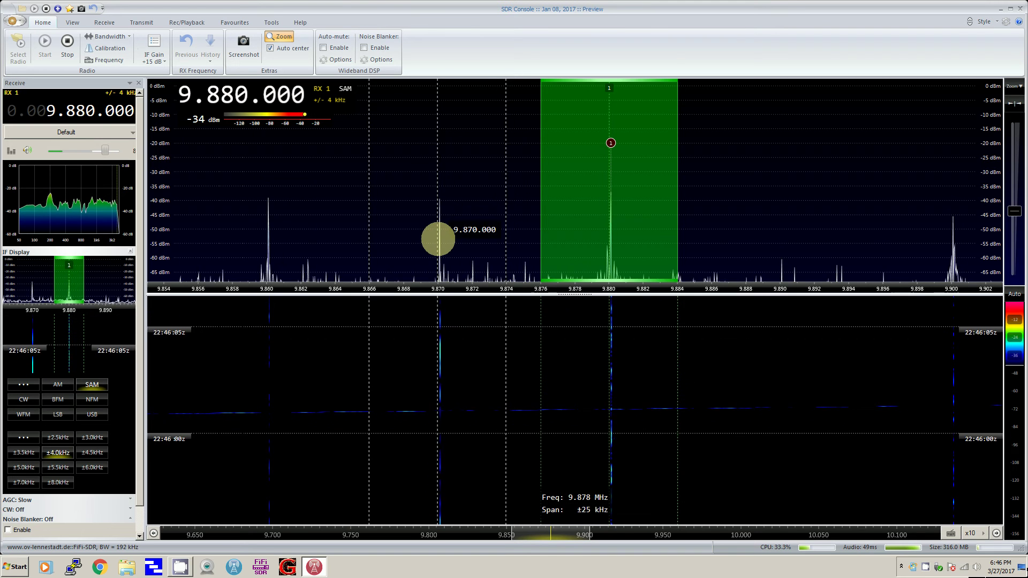
left_click(435, 238)
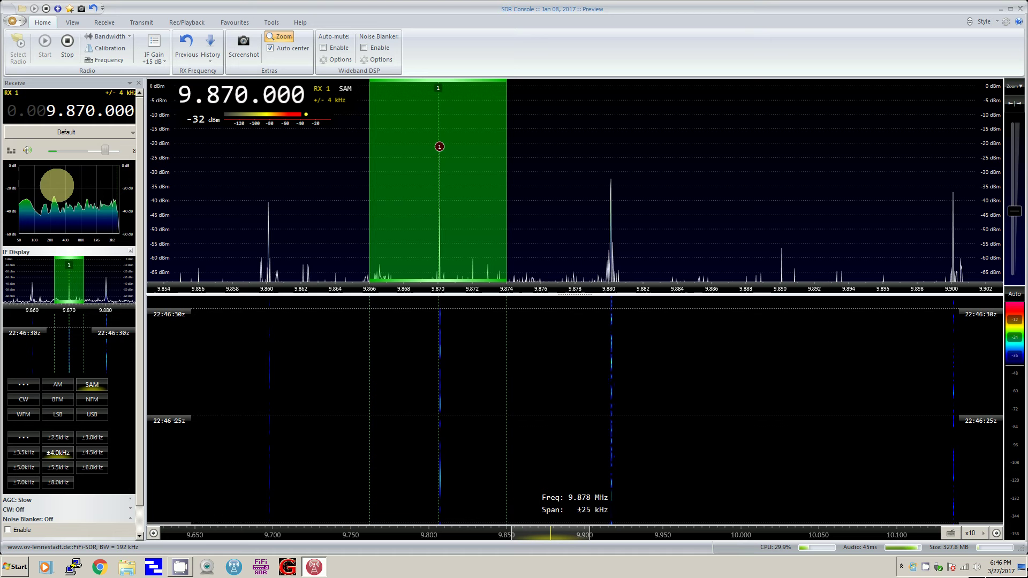
left_click_drag(104, 151, 75, 151)
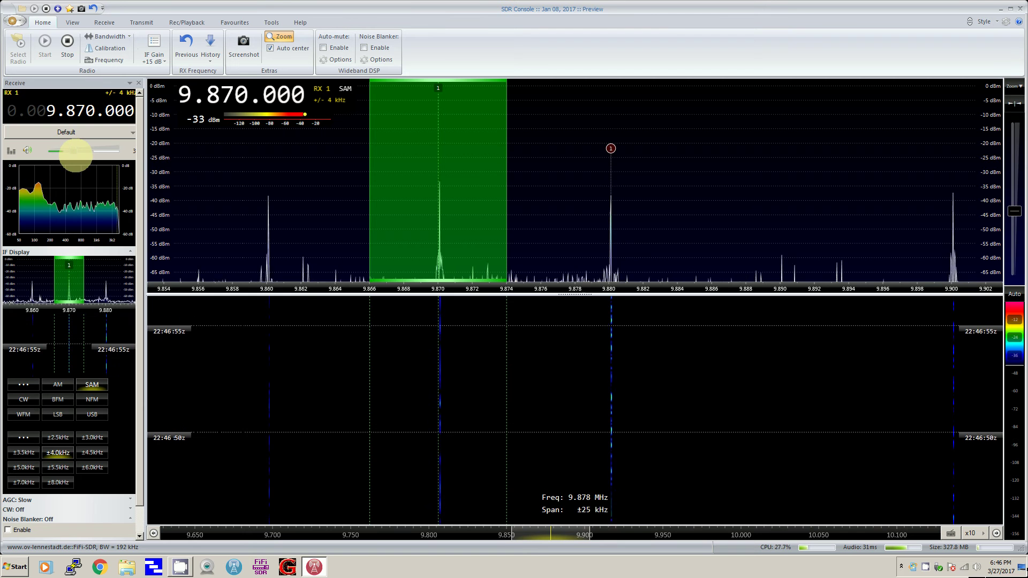
left_click_drag(74, 150, 89, 151)
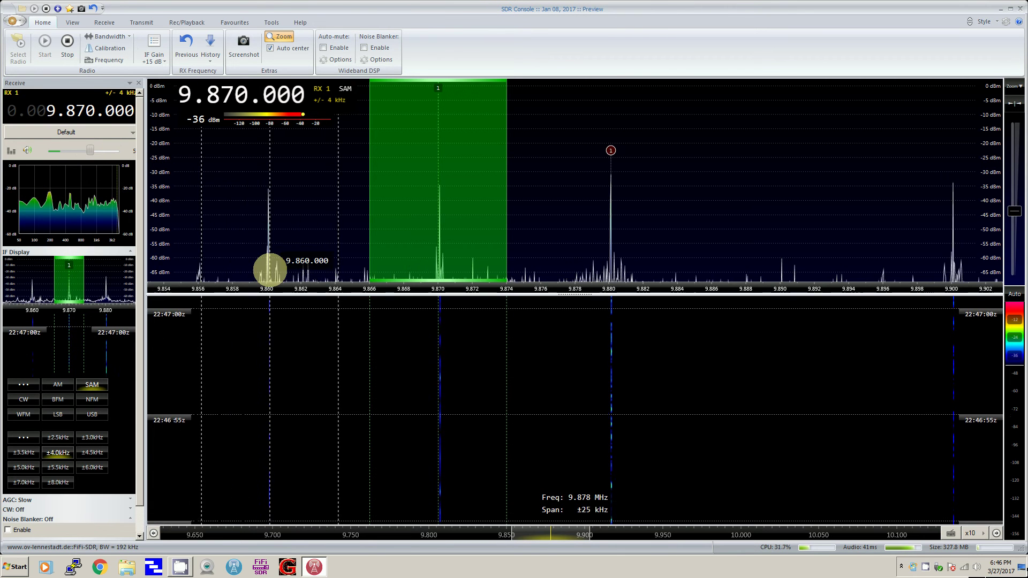
Retune receiver 1 to the 9.860 MHz peak on the spectrum
left_click(269, 271)
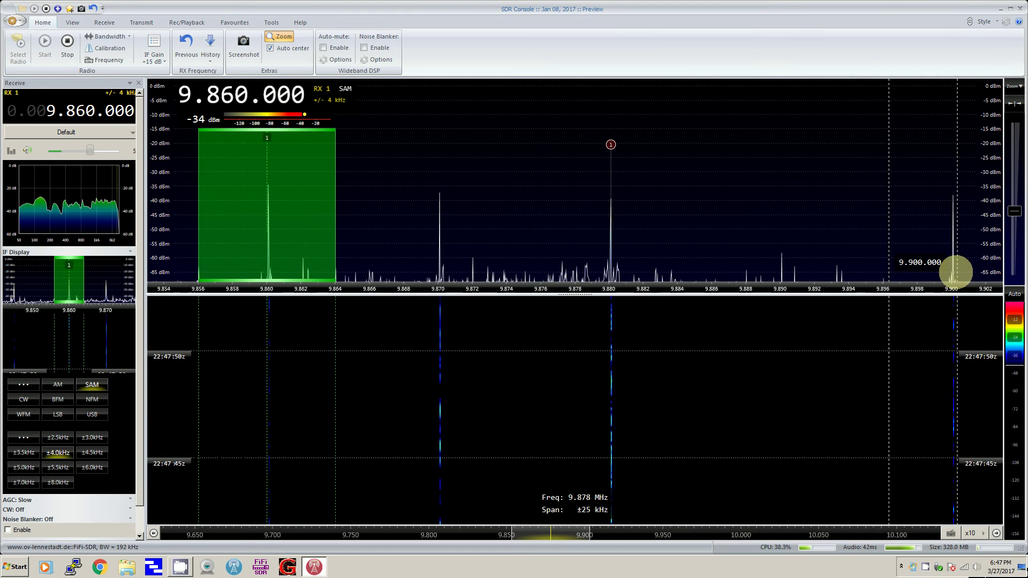
Tune to the 9.900 MHz signal and lower the volume to about 2
left_click(952, 272)
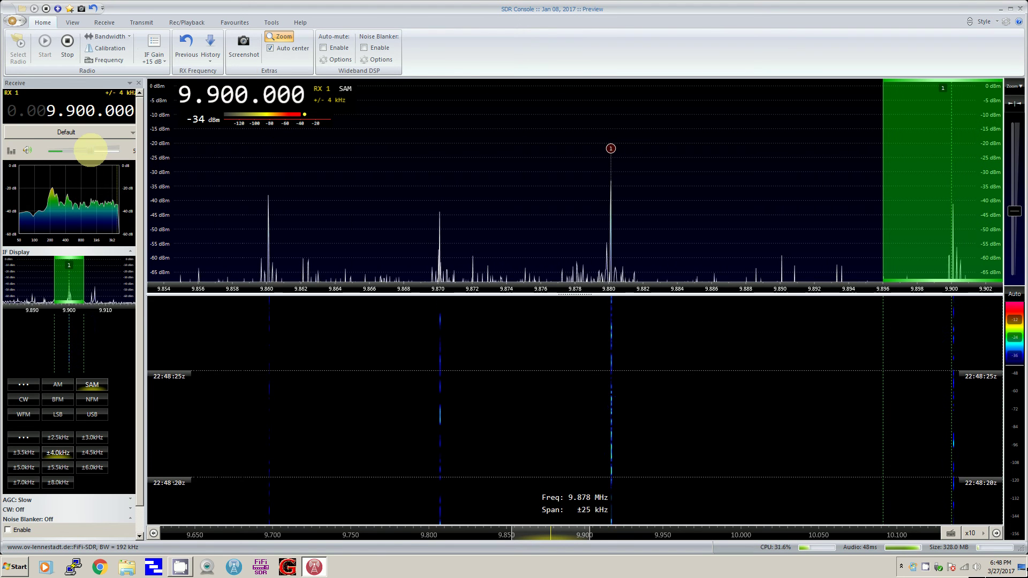
left_click_drag(87, 150, 63, 151)
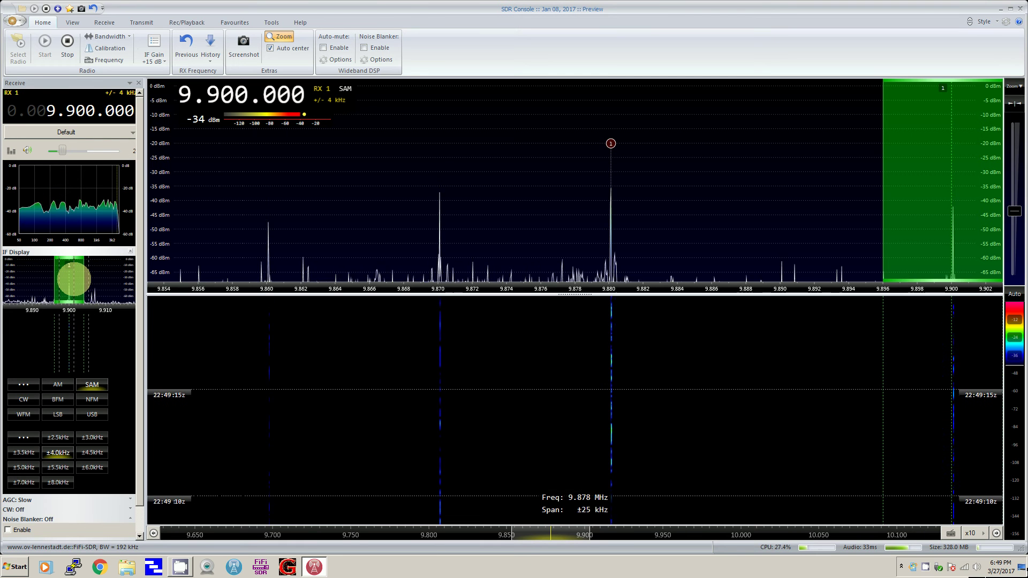
Step the tuned frequency down a few kHz with the Left key and raise the volume
key("Left")
key("Left")
key("Left")
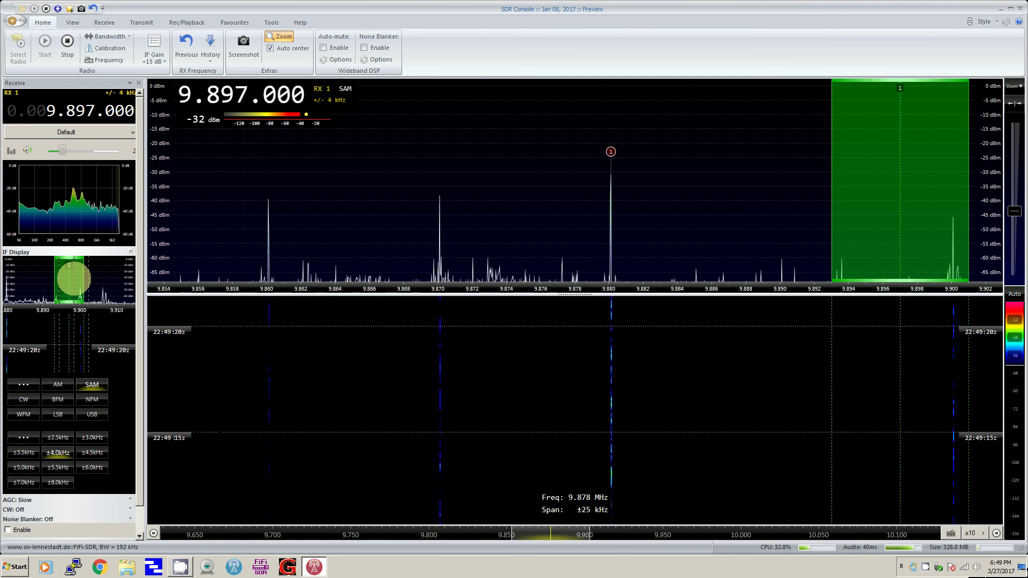
scroll(71, 277, "down", 2)
scroll(71, 277, "down", 1)
scroll(71, 277, "down", 3)
scroll(70, 277, "down", 2)
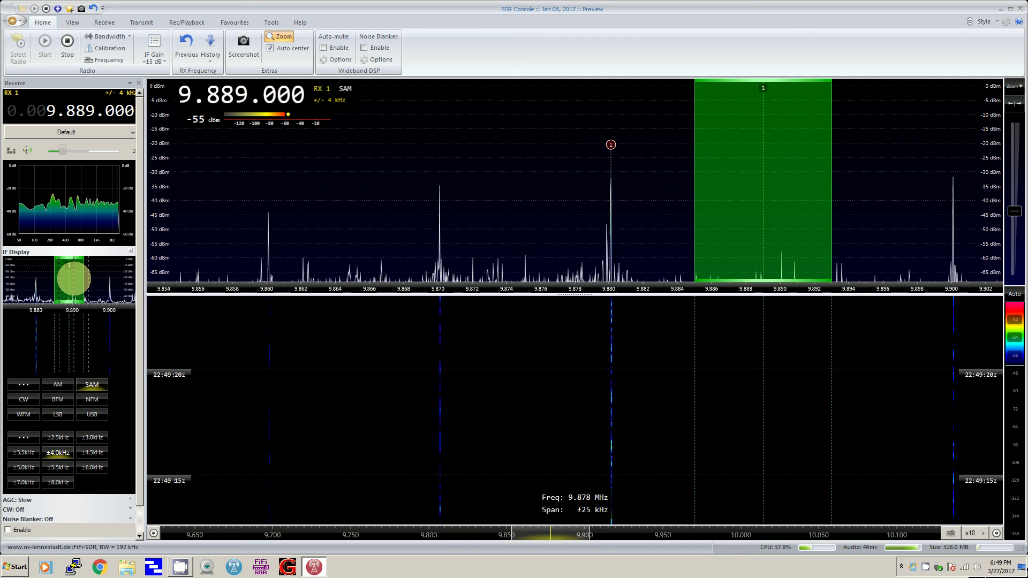
scroll(70, 277, "down", 4)
scroll(71, 277, "down", 2)
scroll(71, 277, "down", 2)
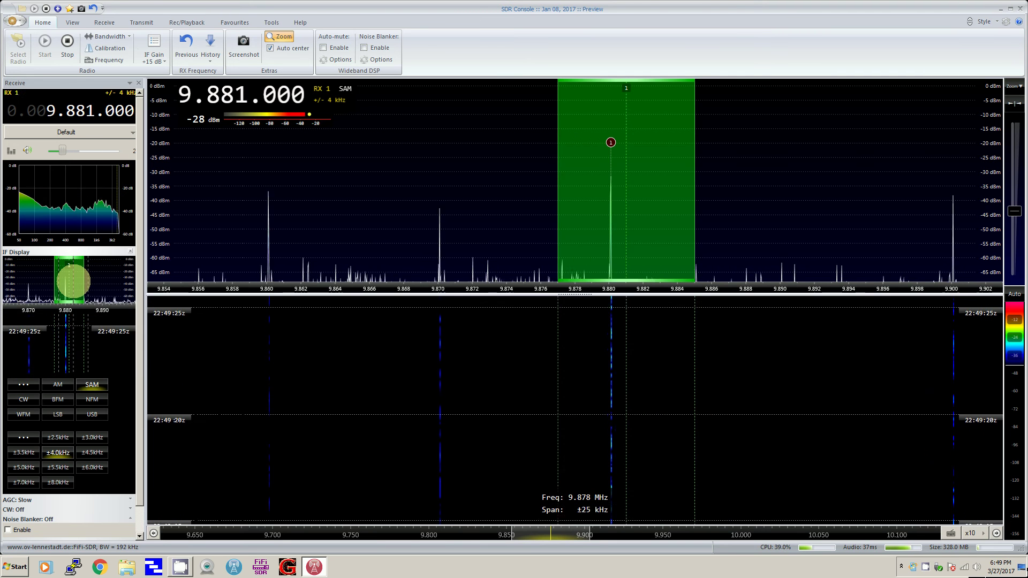
scroll(71, 277, "down", 1)
scroll(71, 276, "down", 1)
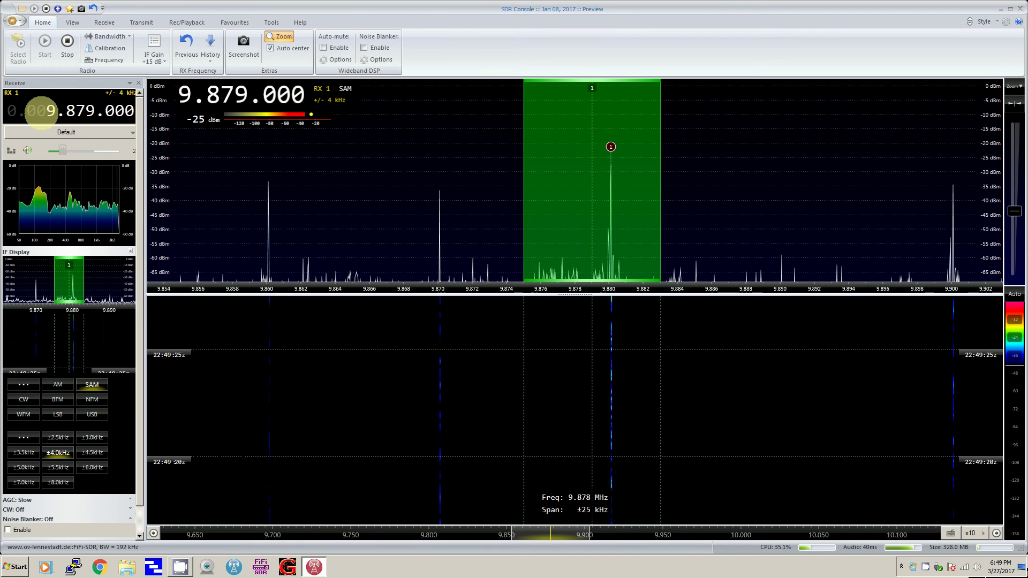
left_click_drag(63, 148, 88, 150)
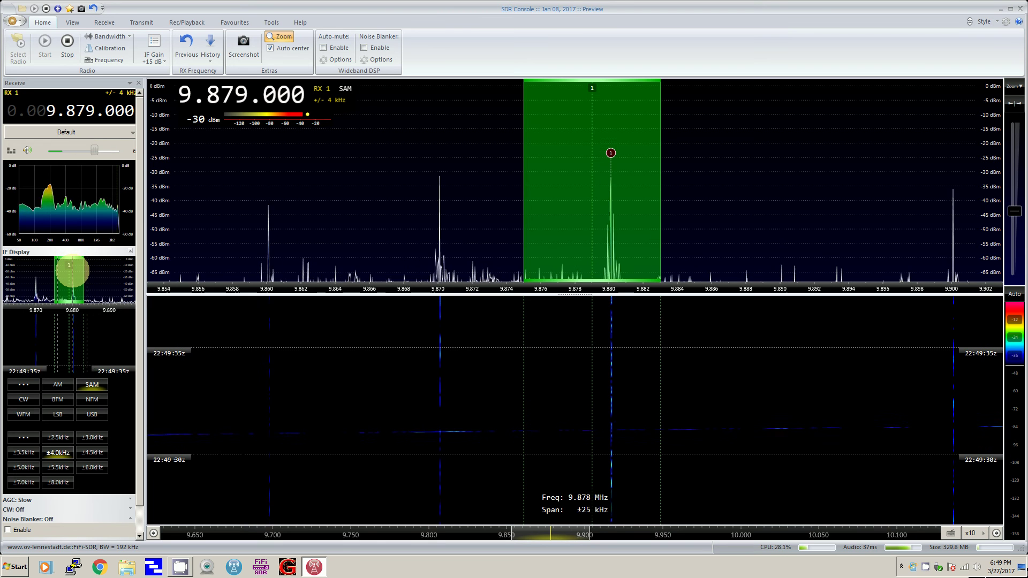
scroll(70, 272, "up", 1)
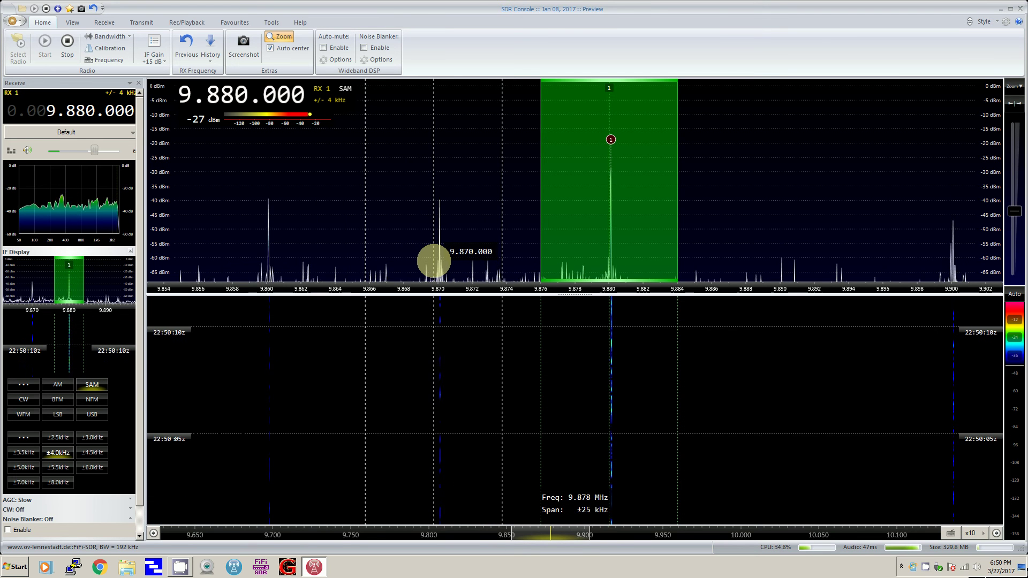
Retune receiver 1 to the signal peak at 9.870 MHz on the spectrum
left_click(438, 258)
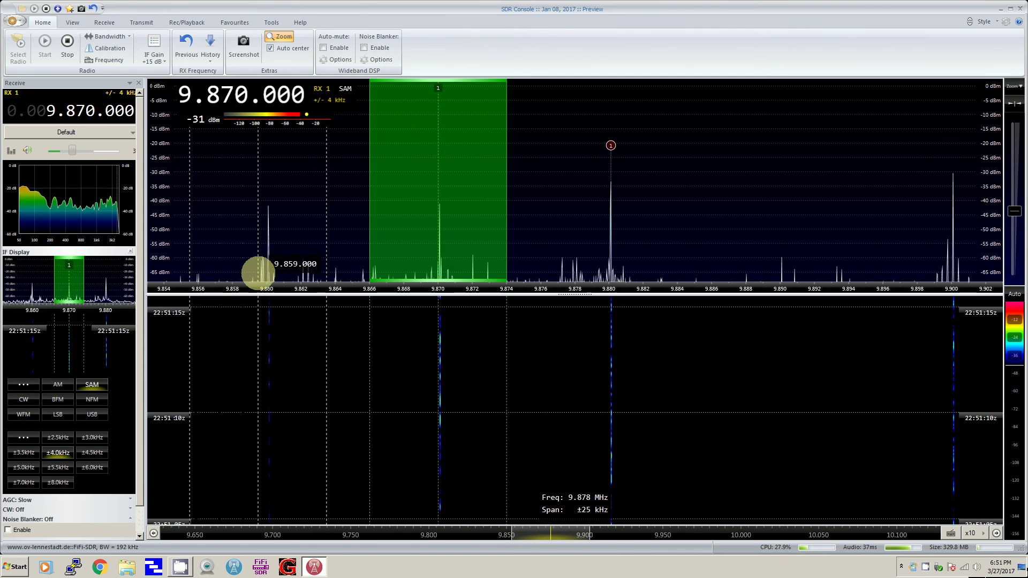
Tune to the 9.860 MHz peak and raise the Receive panel audio level
left_click(268, 269)
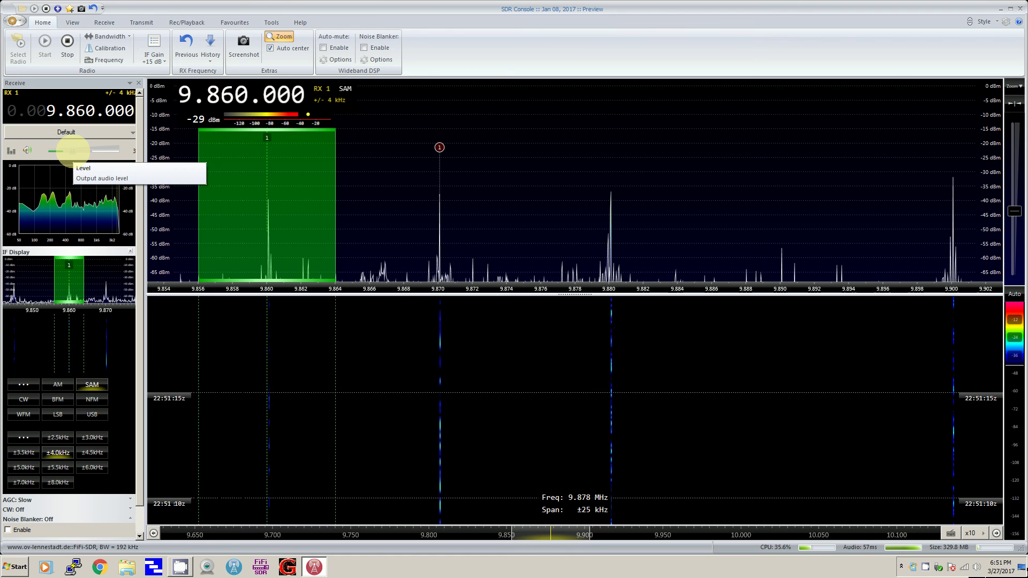
left_click_drag(74, 151, 88, 153)
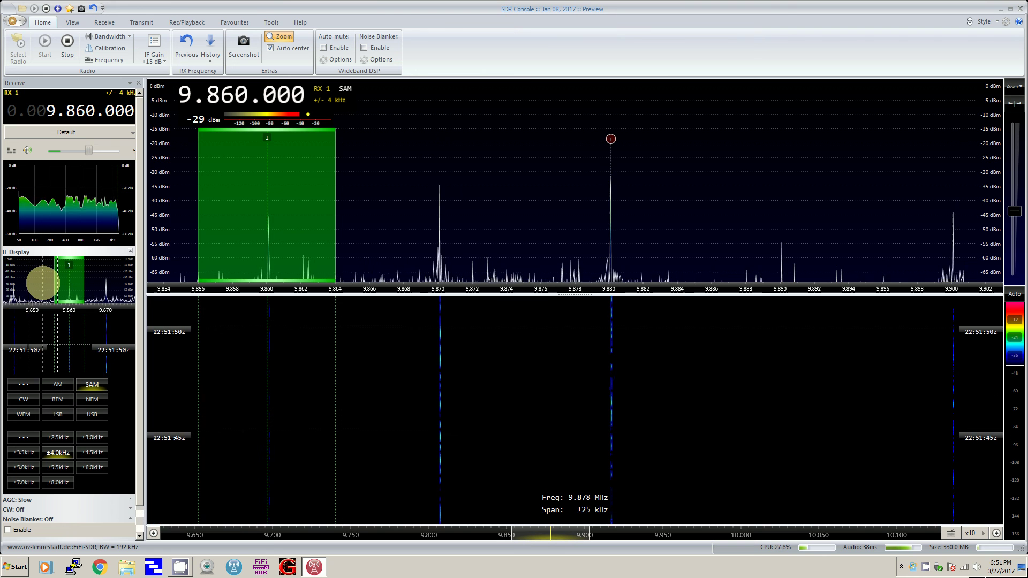
scroll(41, 277, "down", 1)
scroll(42, 281, "down", 2)
scroll(41, 281, "down", 2)
scroll(41, 281, "down", 1)
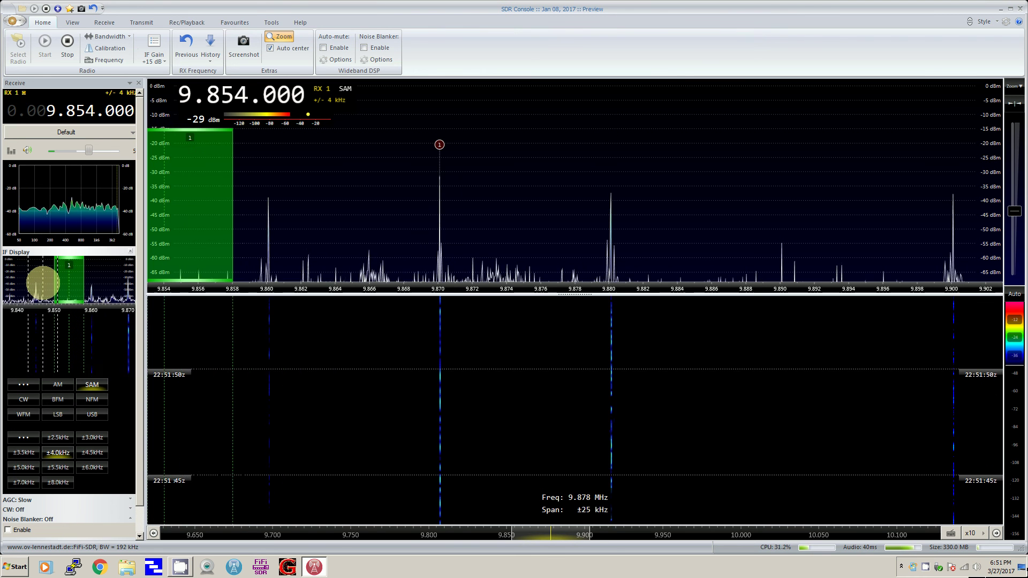
scroll(41, 281, "down", 1)
scroll(41, 282, "down", 2)
scroll(43, 281, "down", 1)
scroll(42, 281, "down", 1)
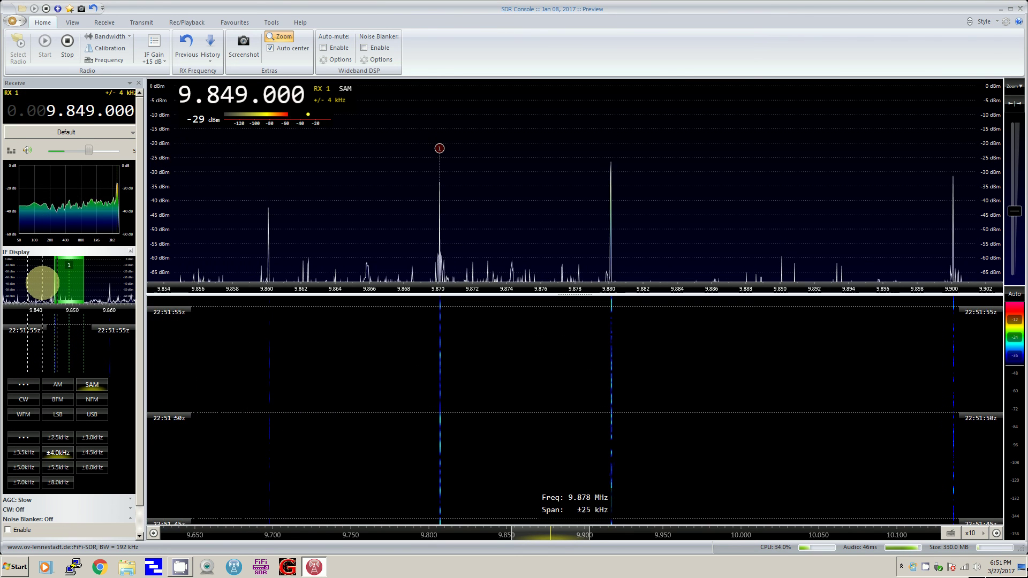
scroll(42, 281, "down", 1)
scroll(42, 281, "down", 1)
scroll(42, 281, "down", 1)
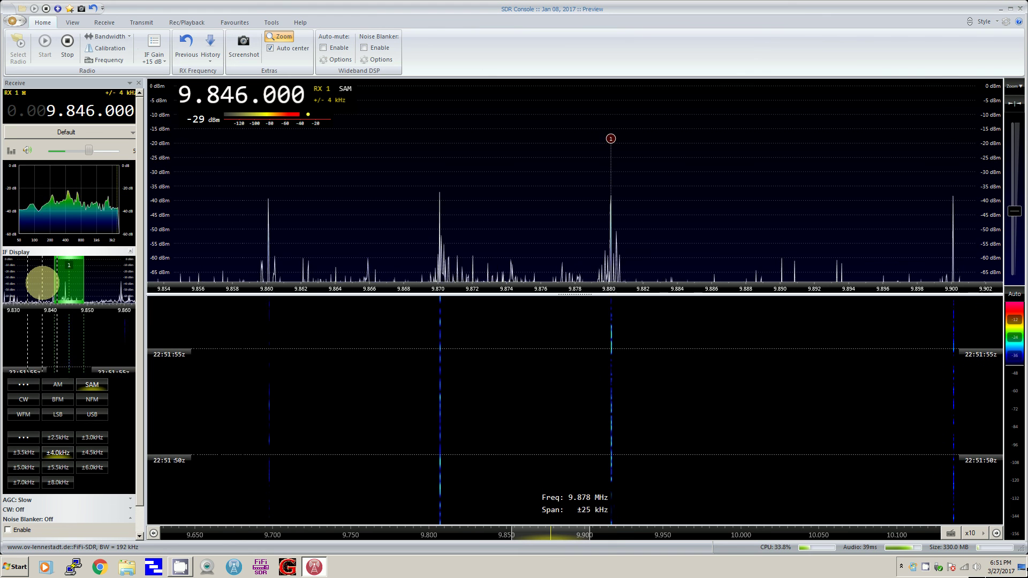
scroll(42, 281, "down", 1)
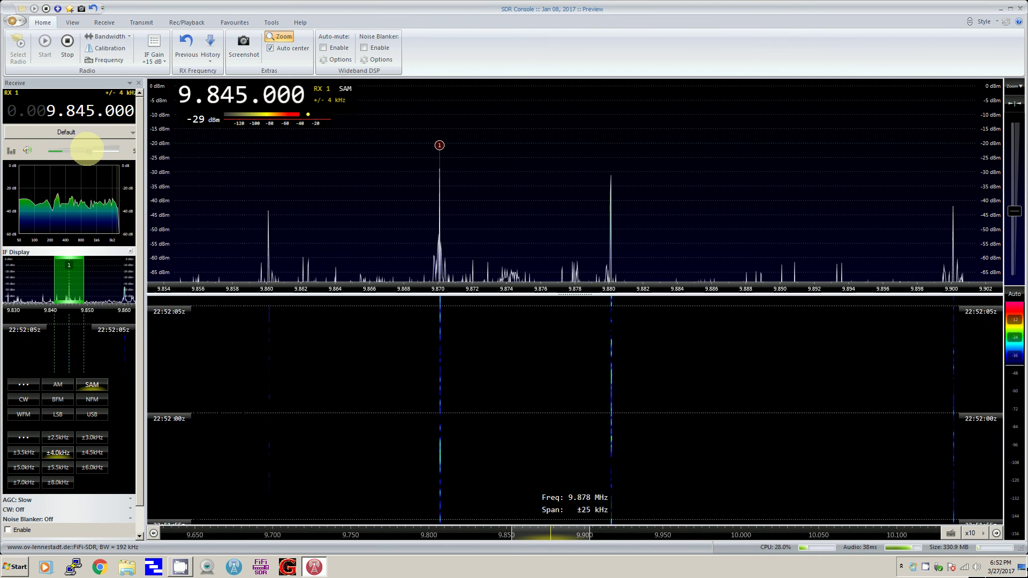
Lower the audio output level with the volume slider
left_click_drag(88, 151, 62, 151)
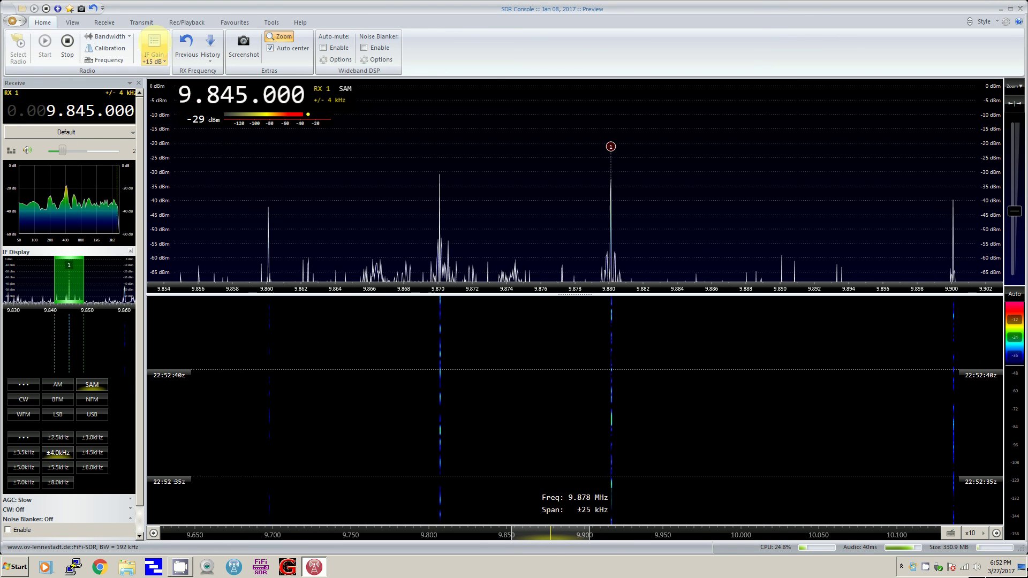
Set the Home ribbon's IF Gain to +20 dB
left_click(153, 44)
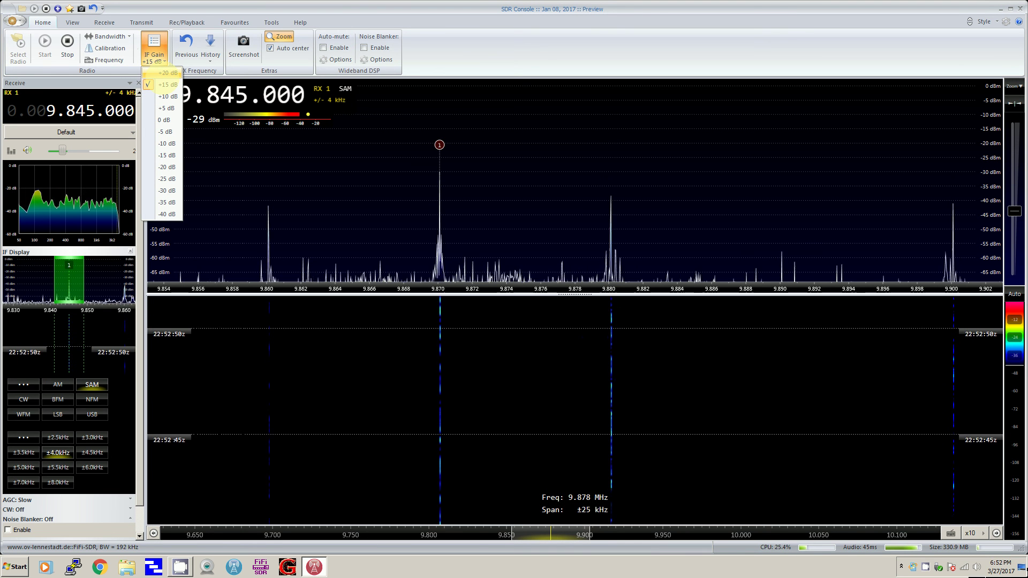
left_click(166, 74)
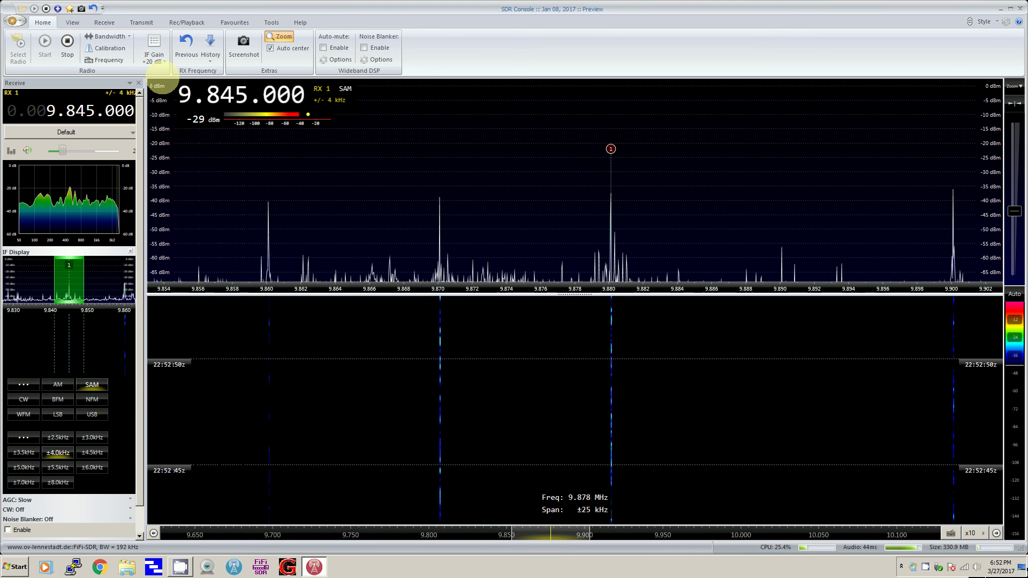